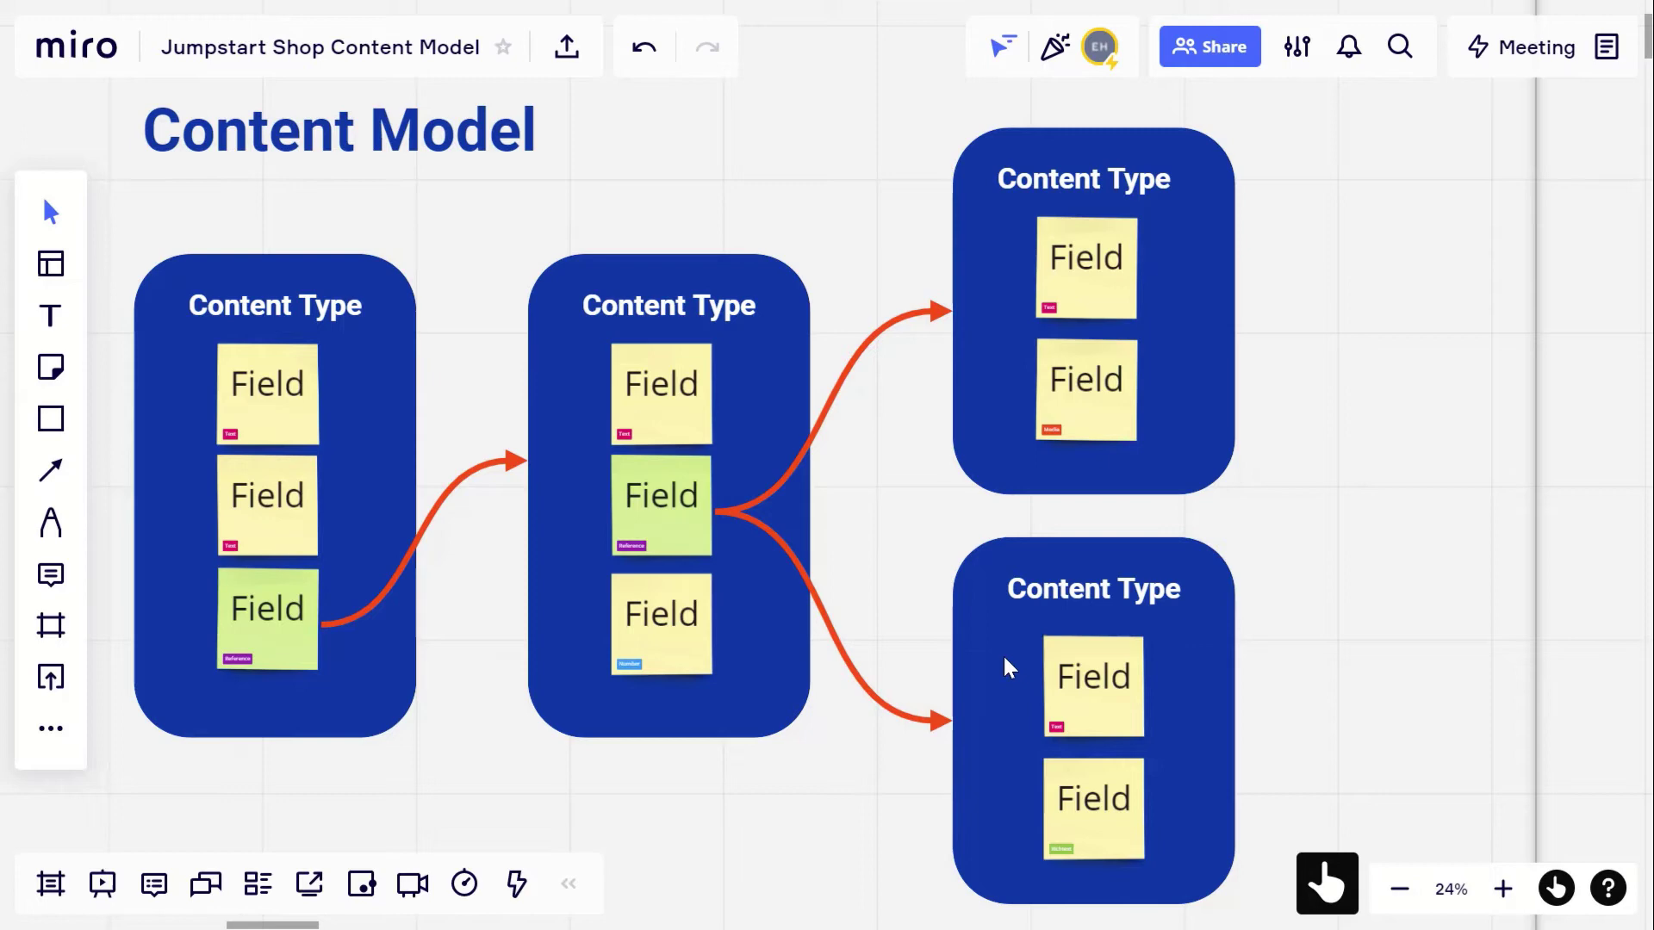
pyautogui.scroll(-2, 1002, 654)
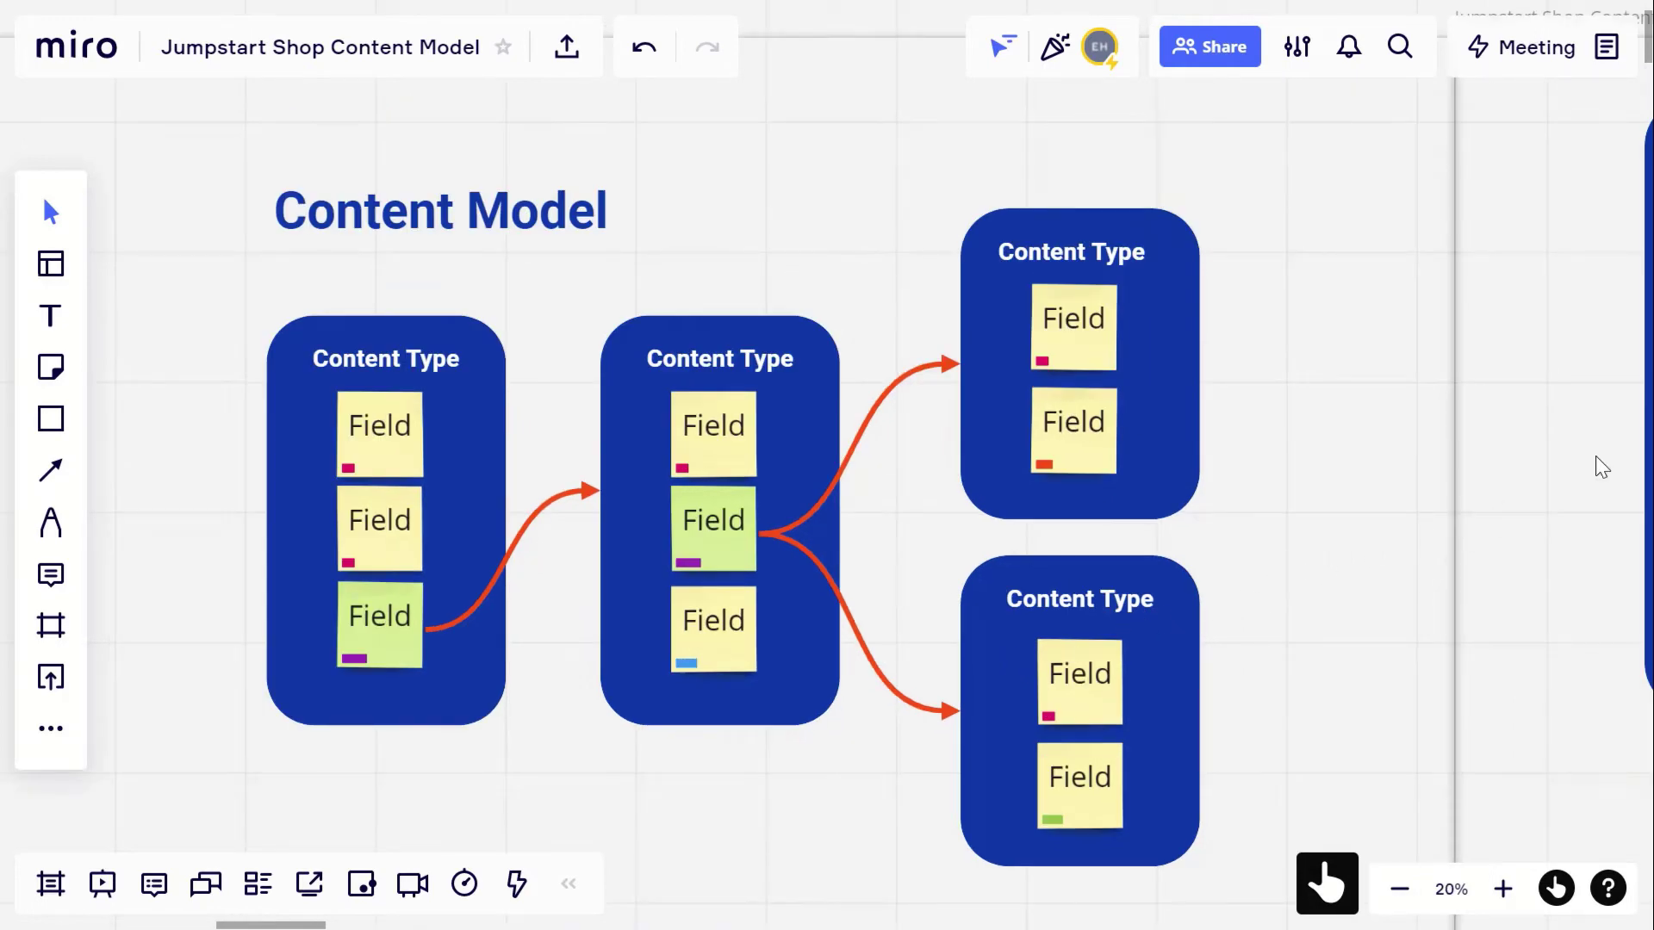
# - Pan the board to show the Landing Page, Product Section, Product and Category panels
pyautogui.moveTo(1594, 461)
pyautogui.mouseDown()
pyautogui.moveTo(519, 526)
pyautogui.moveTo(152, 450)
pyautogui.mouseUp()
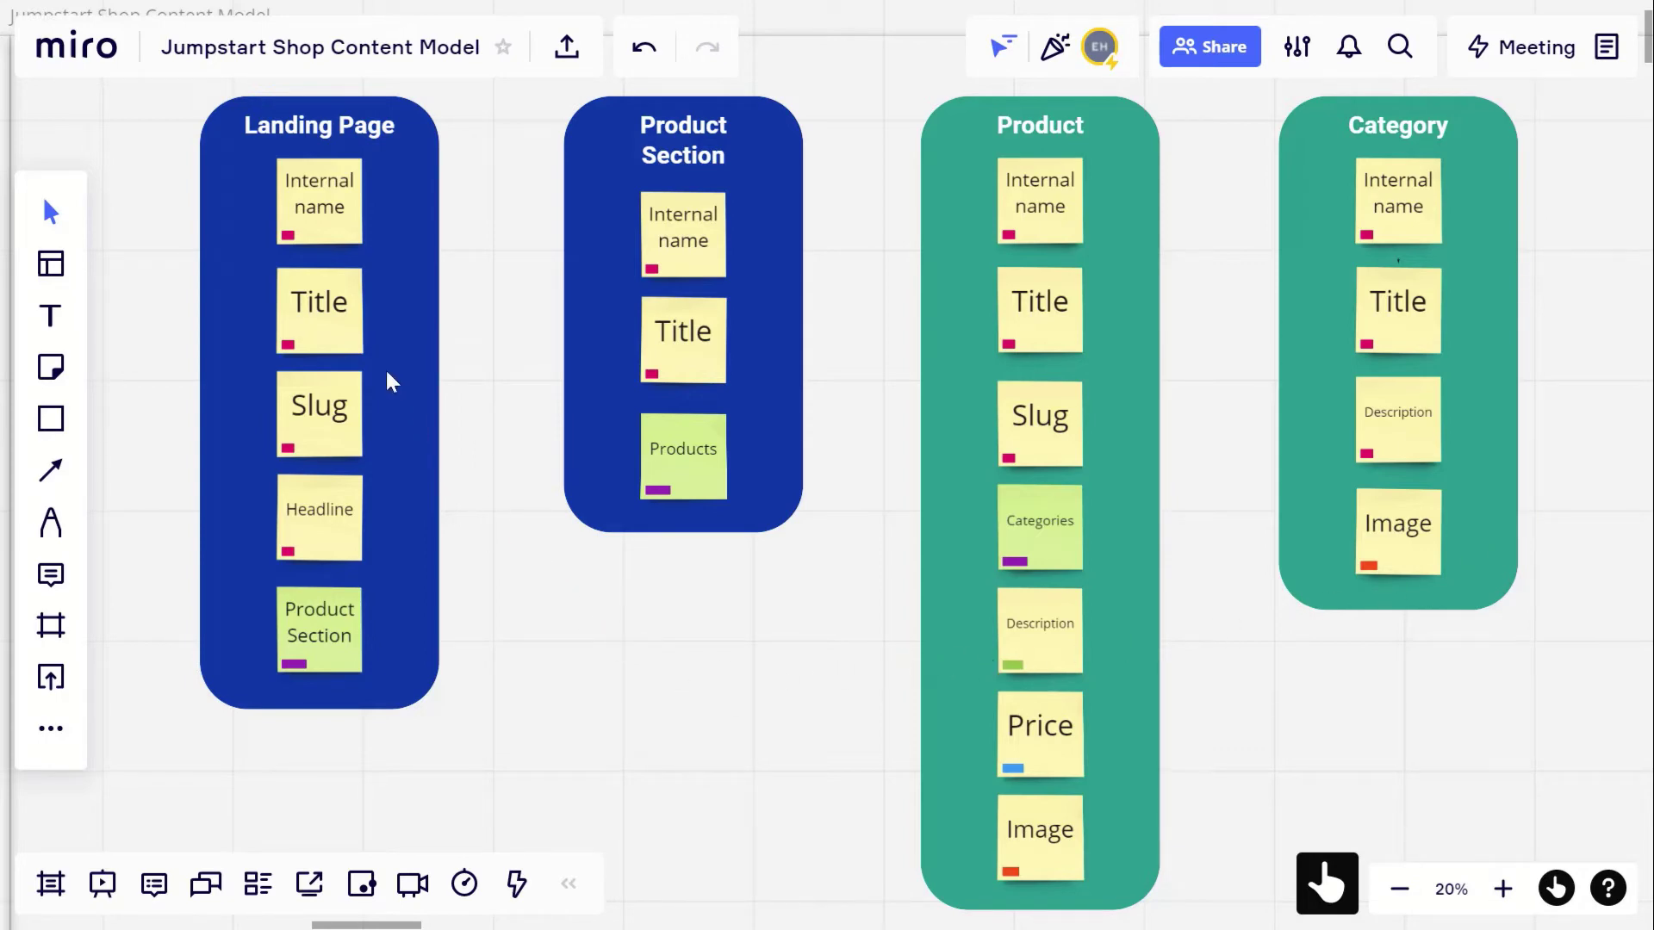
# - Draw red arrows from the Product Section and Products notes to their matching panels
pyautogui.click(348, 645)
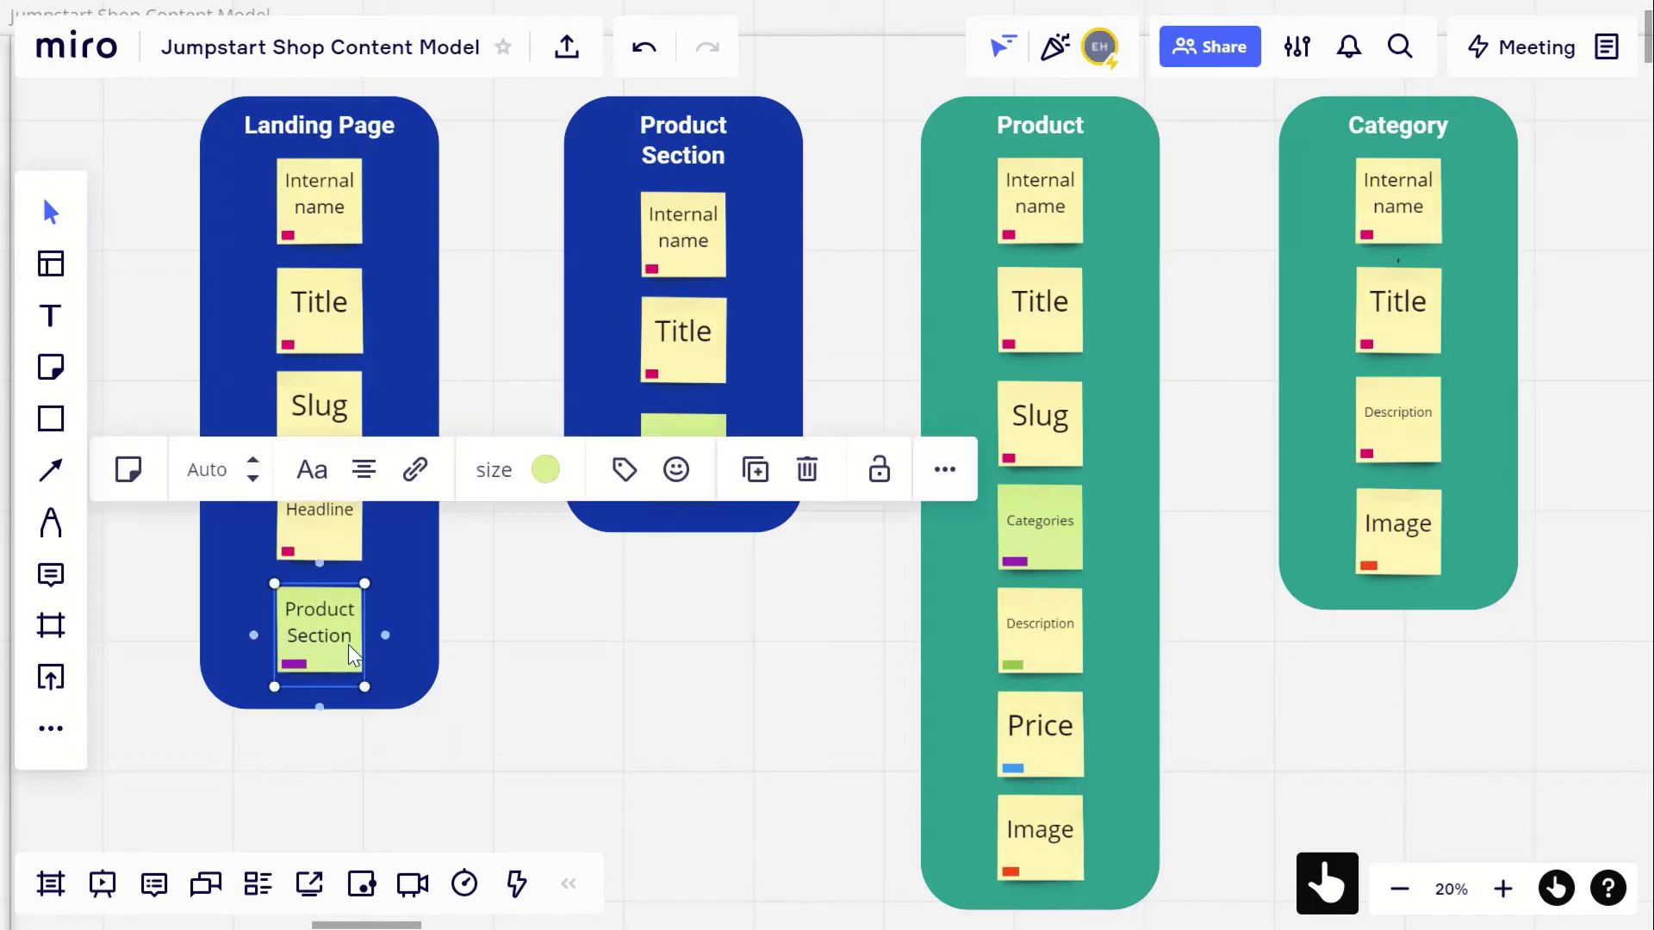
pyautogui.moveTo(384, 635); pyautogui.dragTo(566, 256)
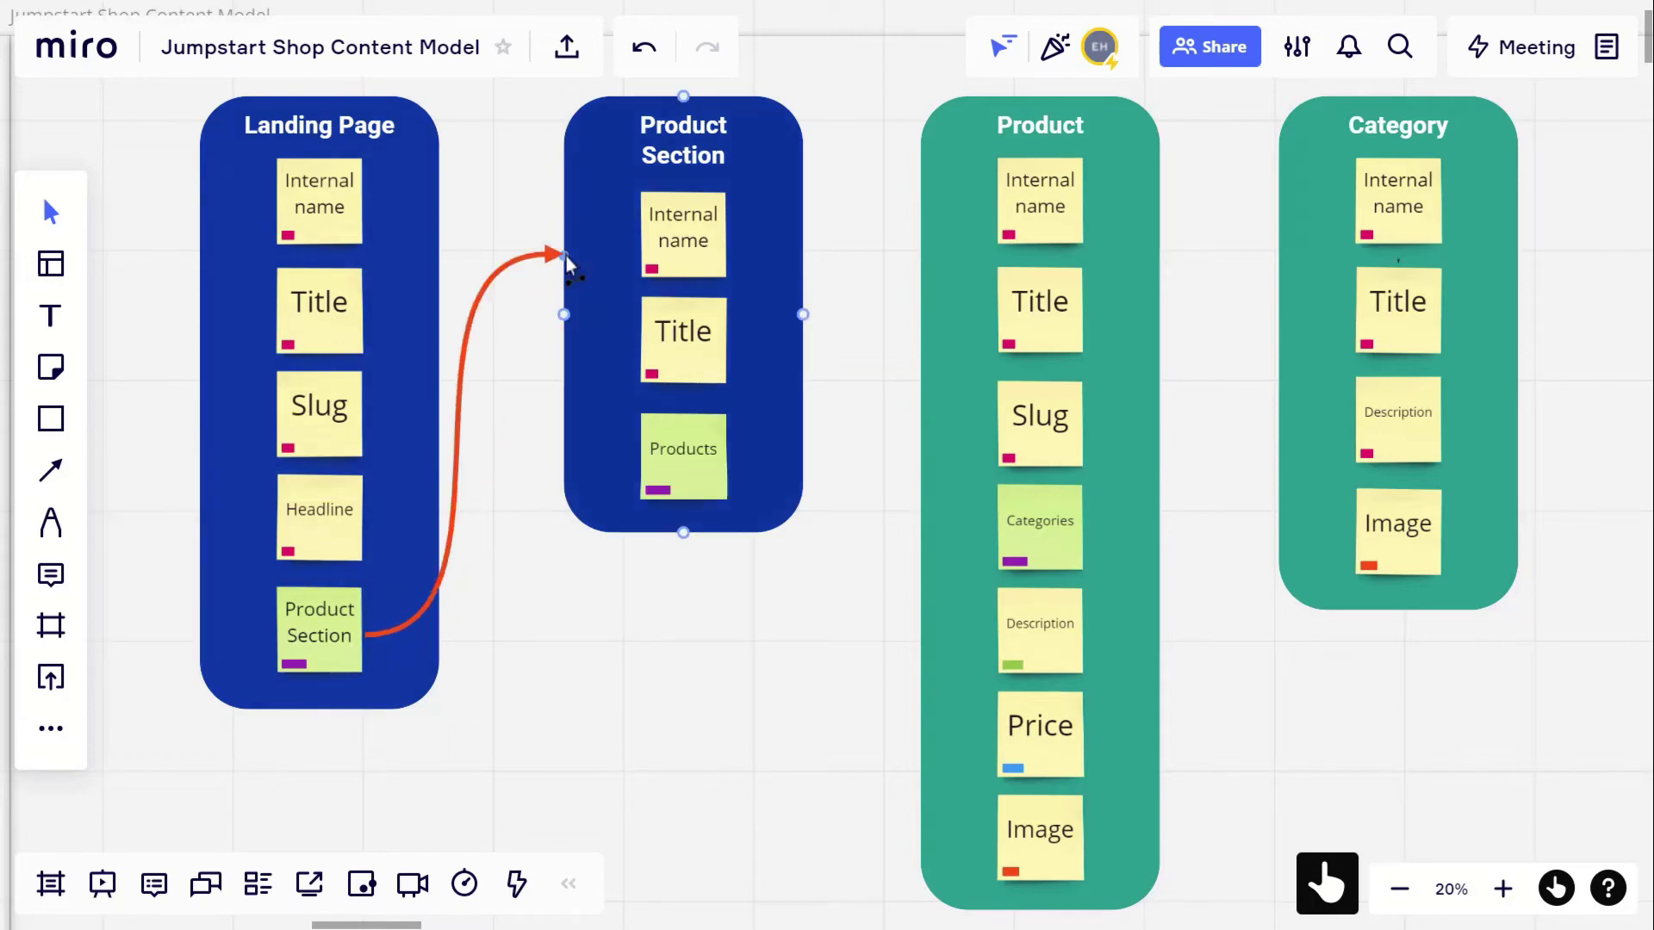
pyautogui.click(678, 472)
pyautogui.moveTo(738, 459)
pyautogui.mouseDown()
pyautogui.moveTo(819, 407)
pyautogui.moveTo(913, 236)
pyautogui.mouseUp()
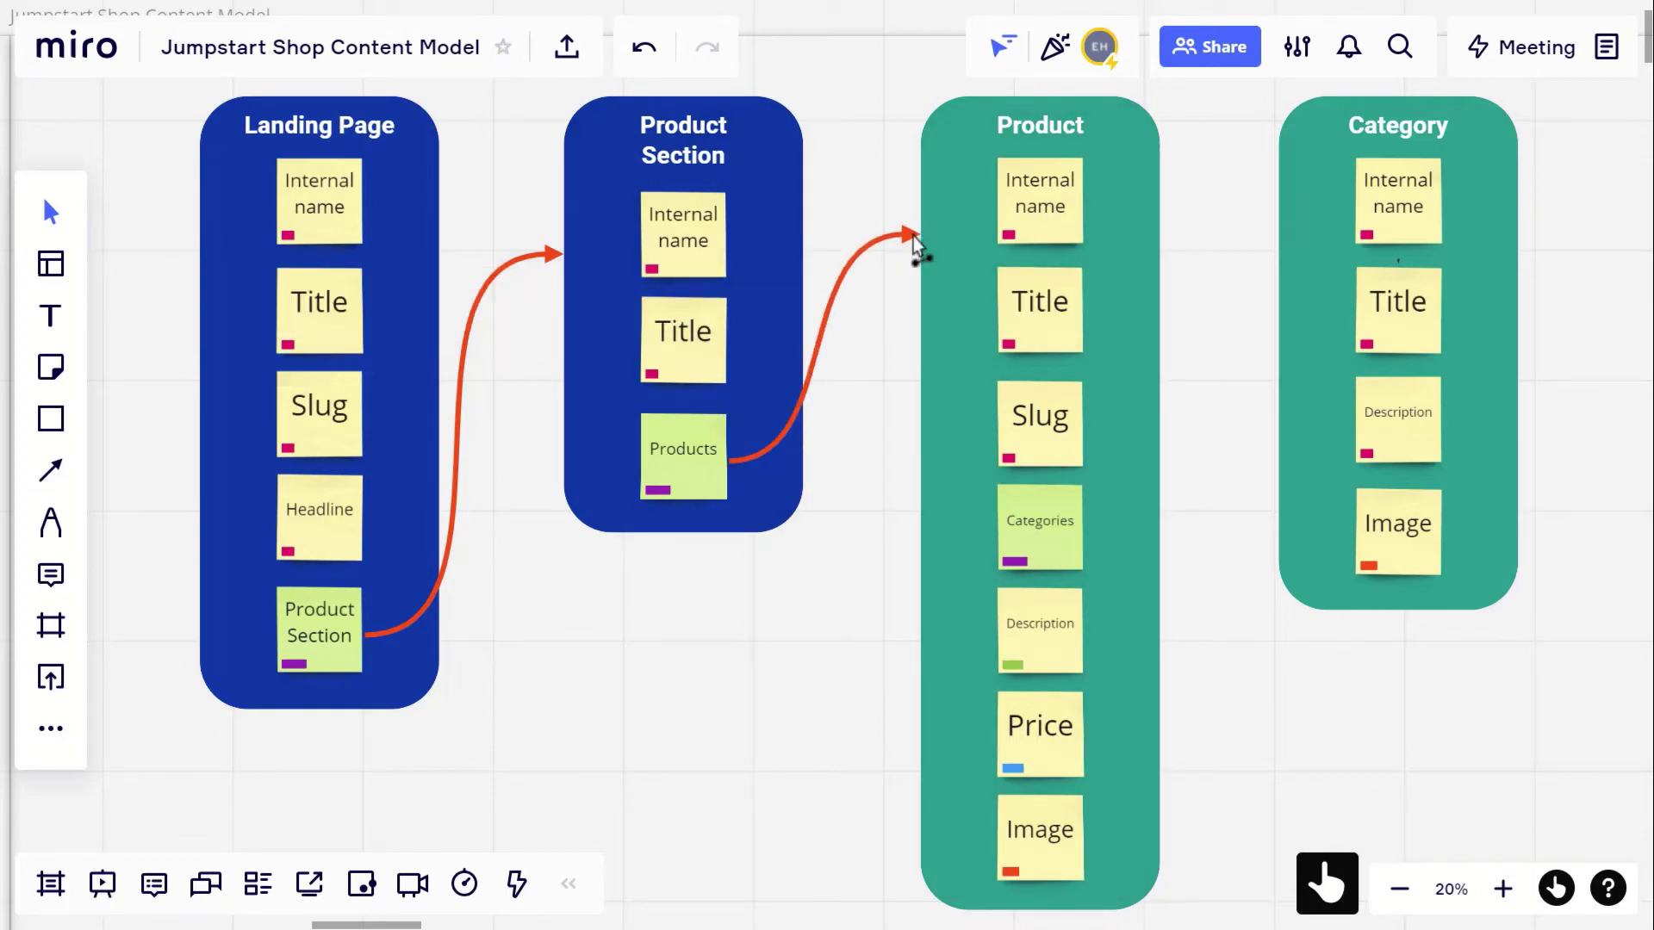
# - Draw a red arrow from the Categories note to the Category panel
pyautogui.click(1061, 543)
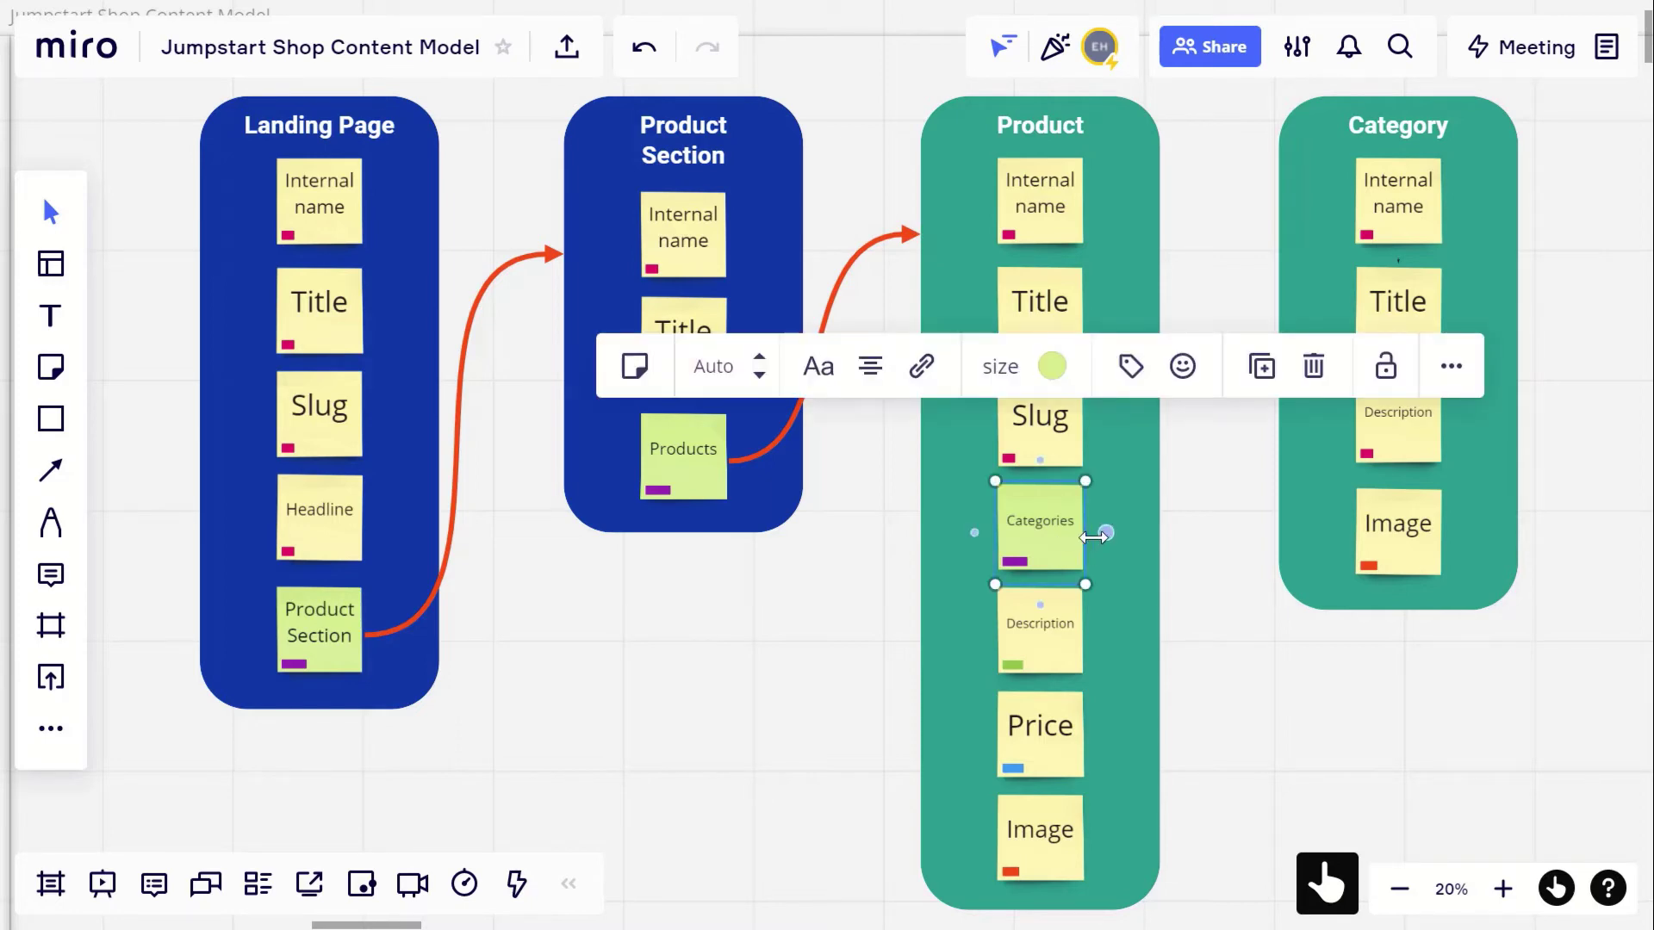
pyautogui.moveTo(1096, 536); pyautogui.dragTo(1268, 249)
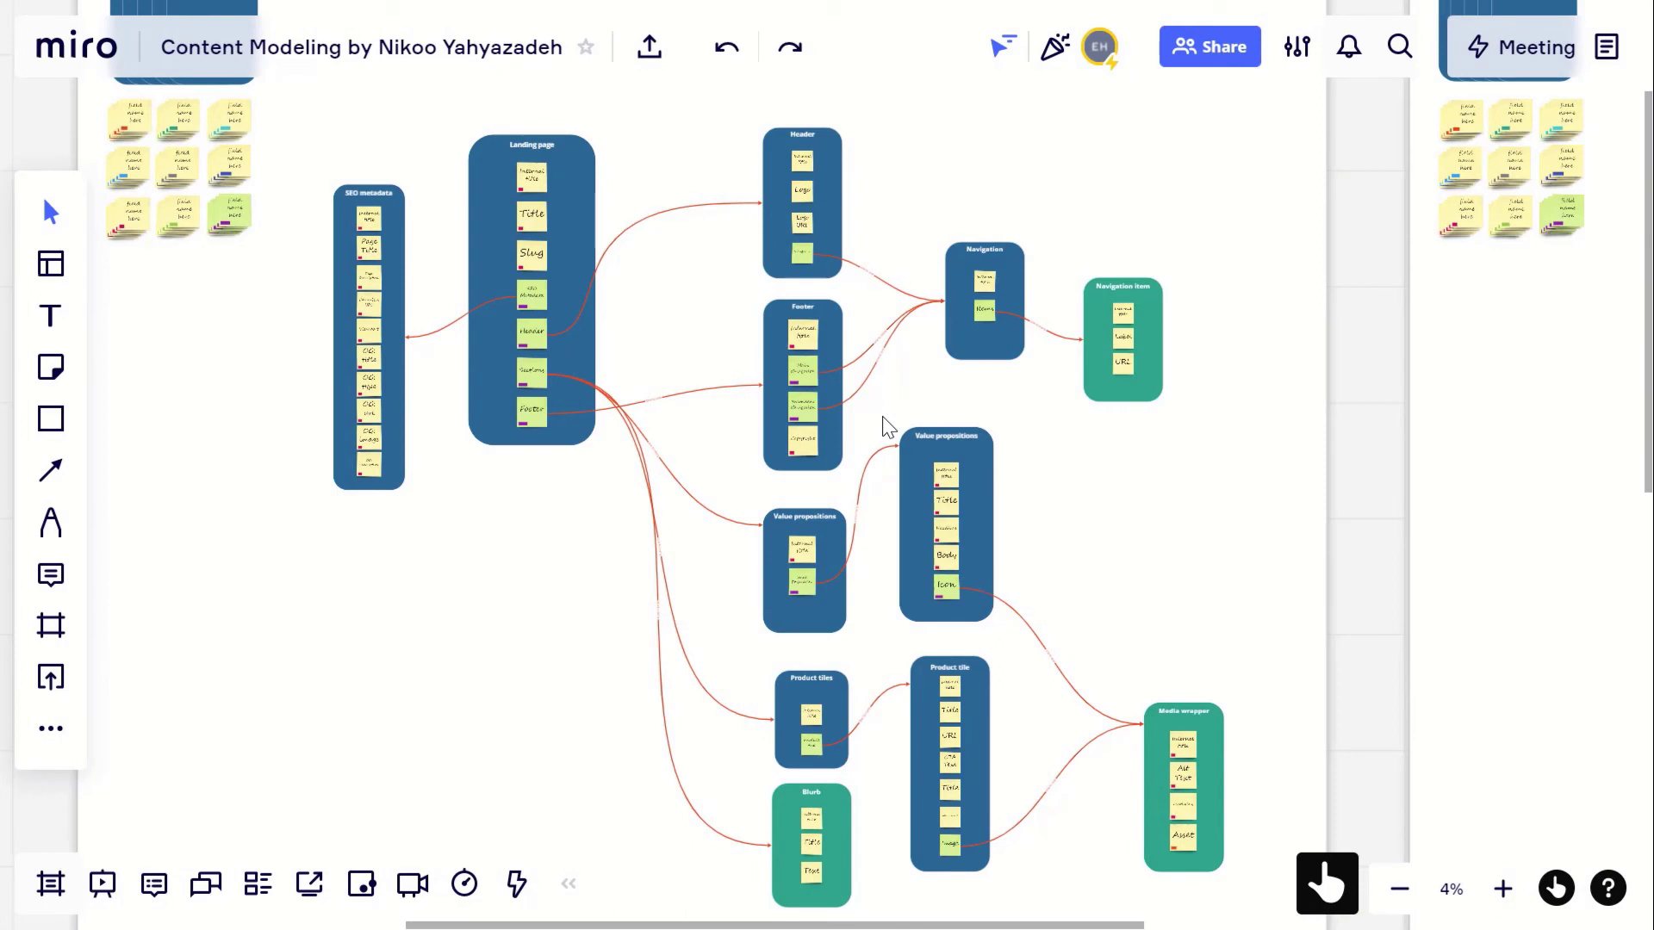
# - From the Template frame, place a blank content type card with one field note inside
pyautogui.moveTo(1636, 201)
pyautogui.mouseDown()
pyautogui.moveTo(1382, 388)
pyautogui.moveTo(816, 465)
pyautogui.mouseUp()
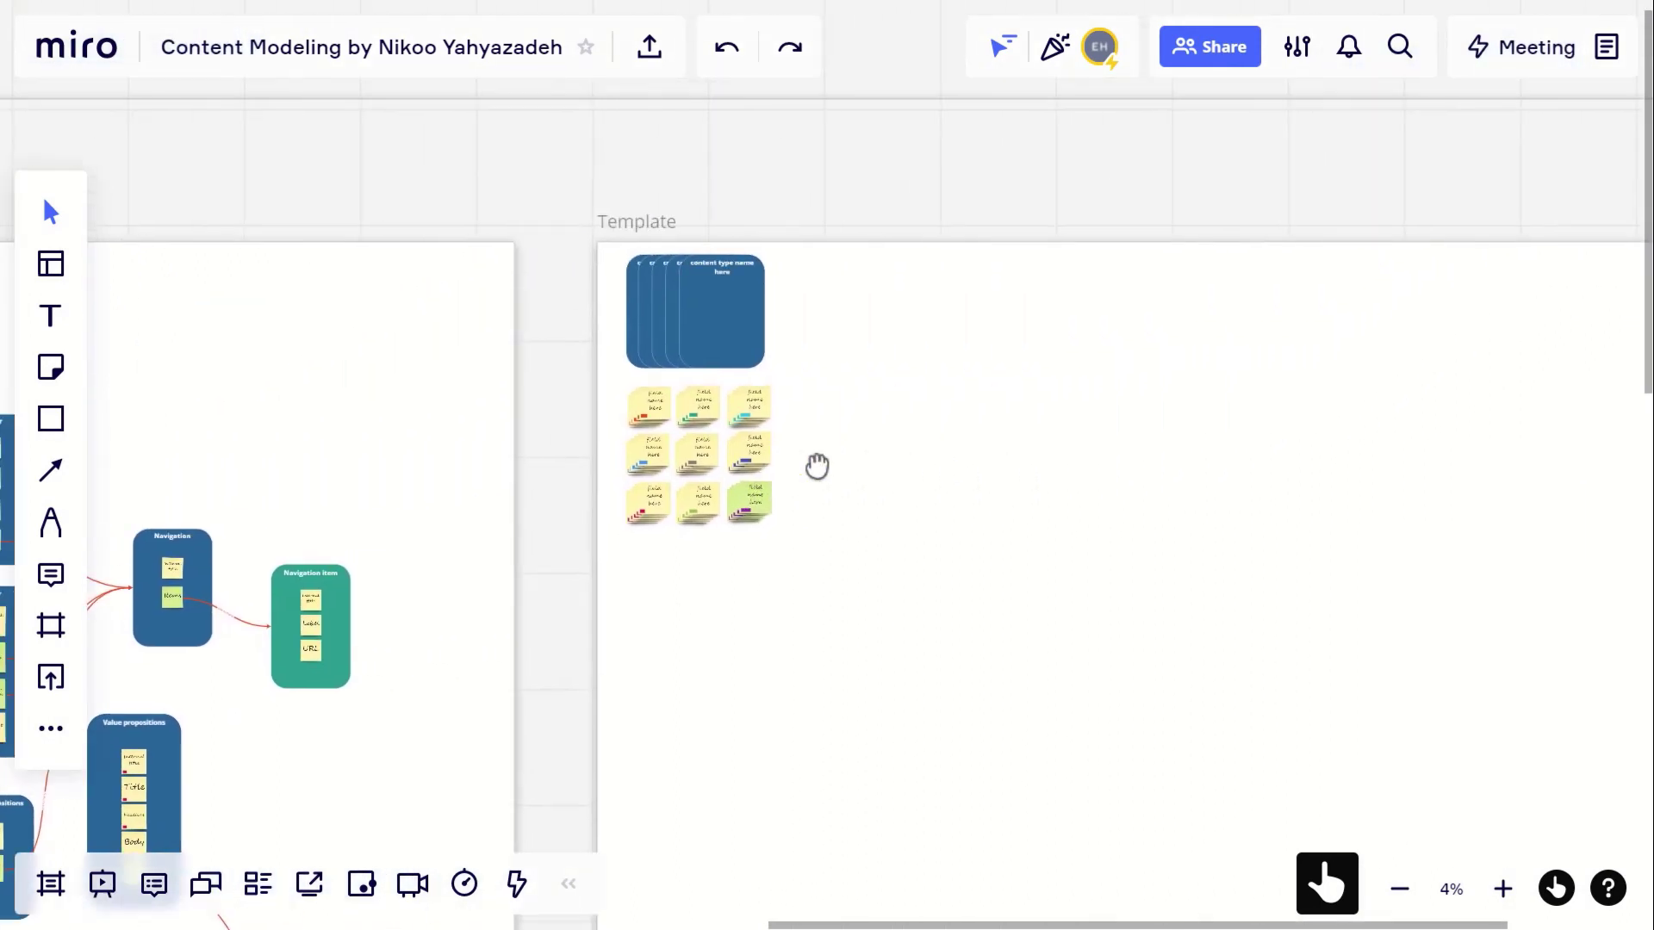
pyautogui.scroll(2, 822, 375)
pyautogui.scroll(2, 783, 336)
pyautogui.moveTo(672, 303); pyautogui.dragTo(1143, 428)
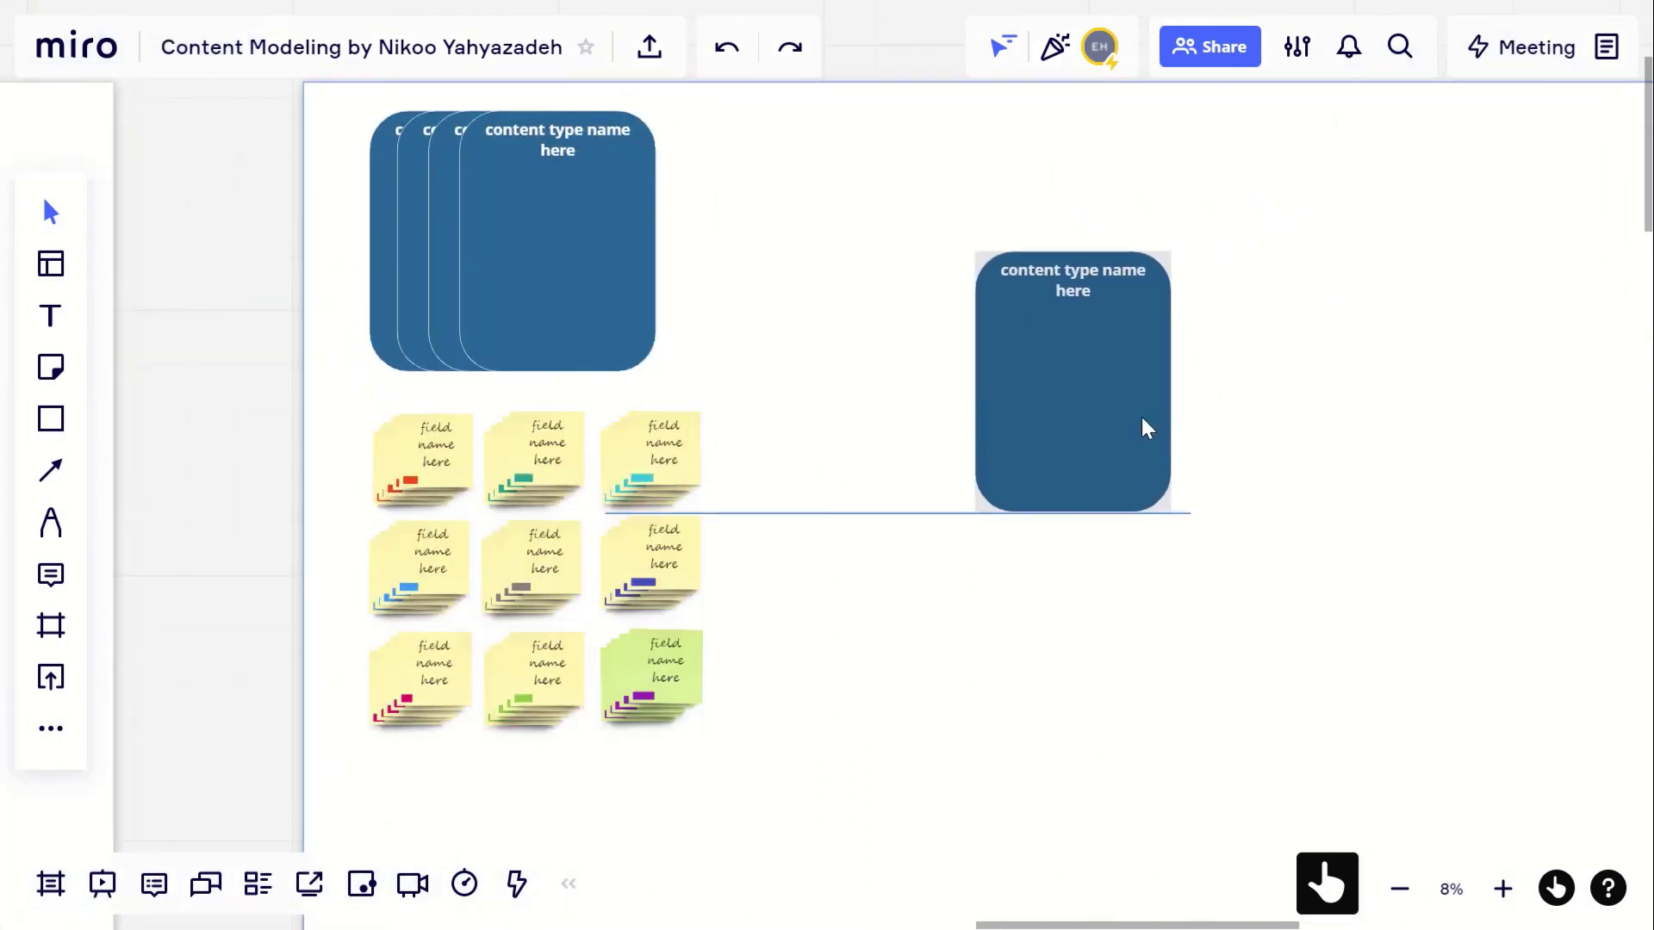
pyautogui.moveTo(692, 549); pyautogui.dragTo(1082, 356)
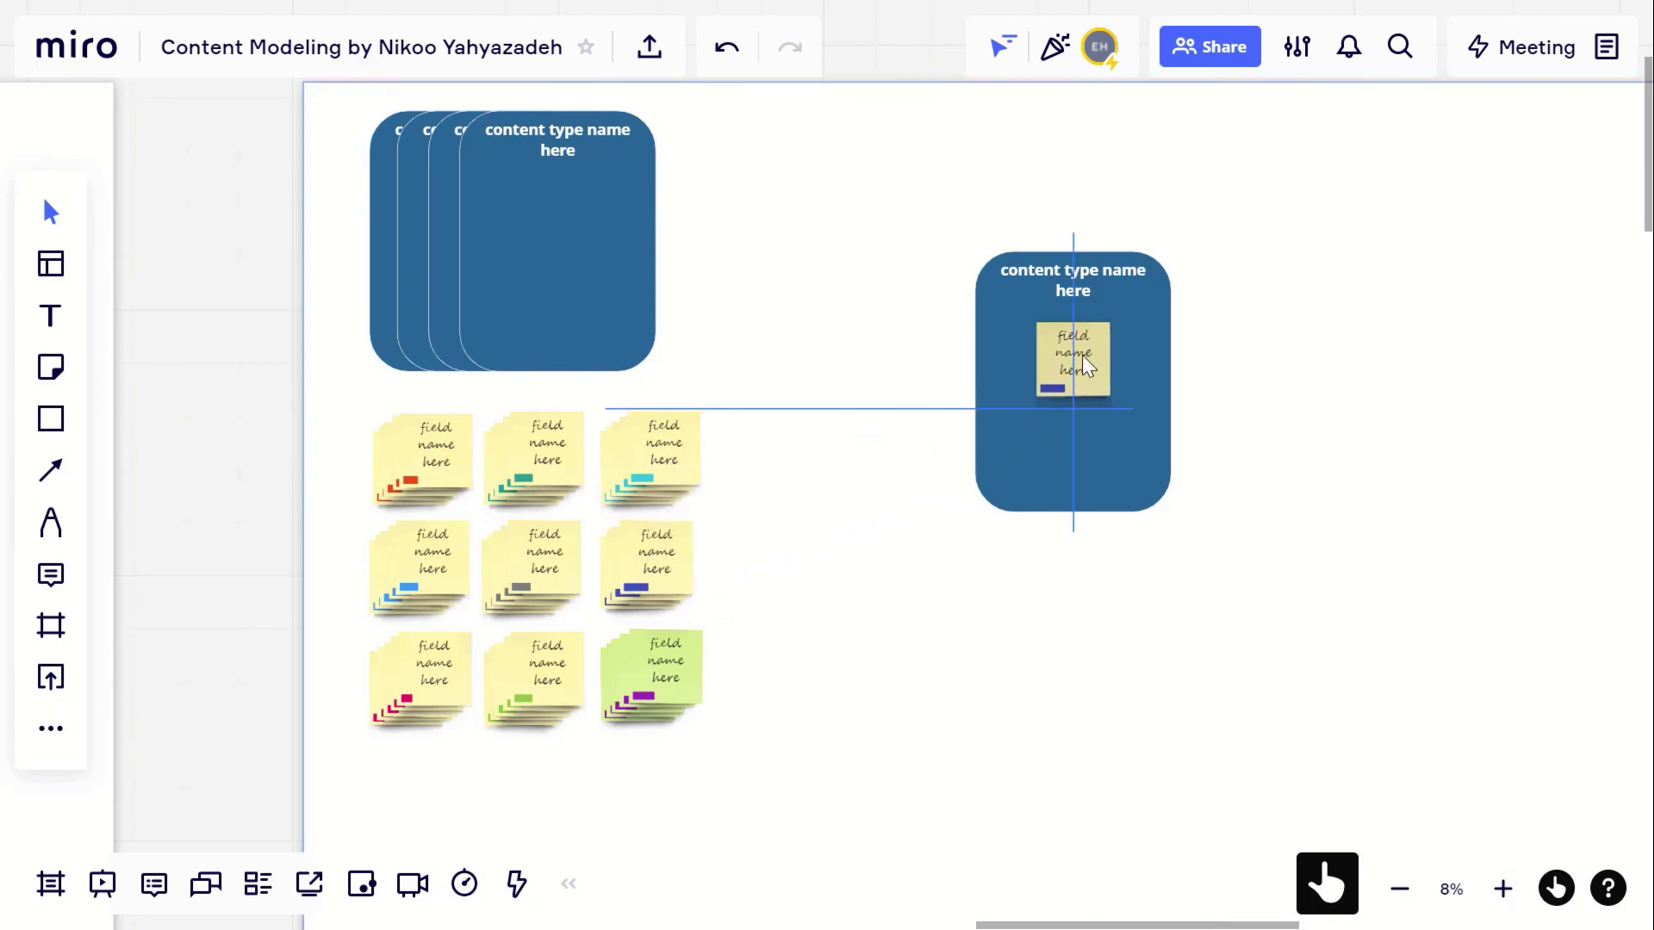